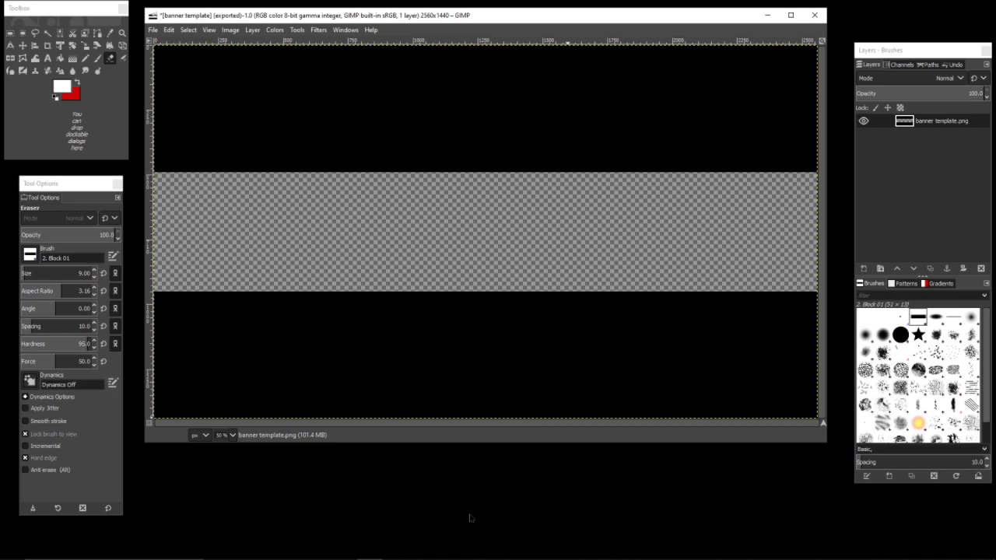
Step: Import 26774.png from the Downloads\banner folder into the GIMP banner as a second layer
{"action": "mouse_move", "coordinate": [366, 554]}
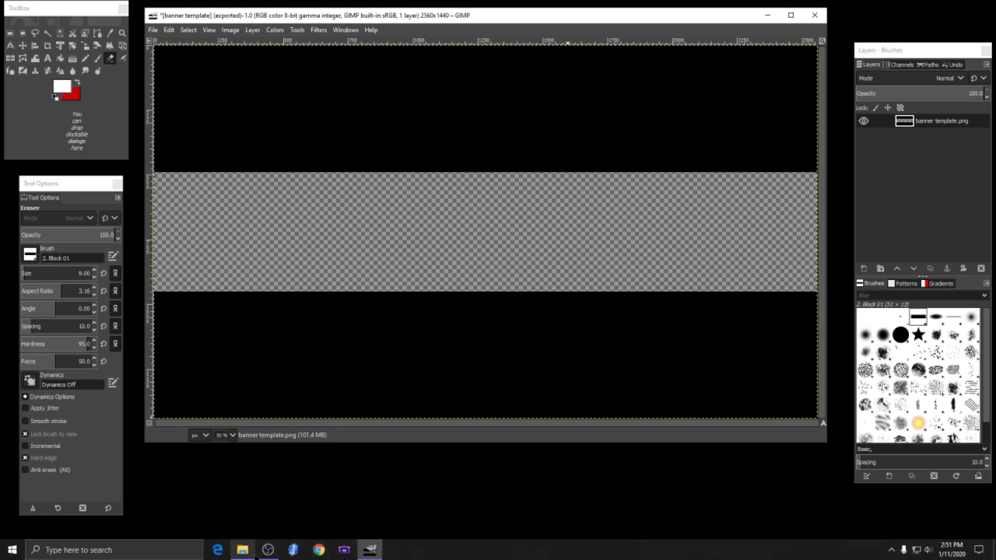
{"action": "left_click", "coordinate": [242, 550]}
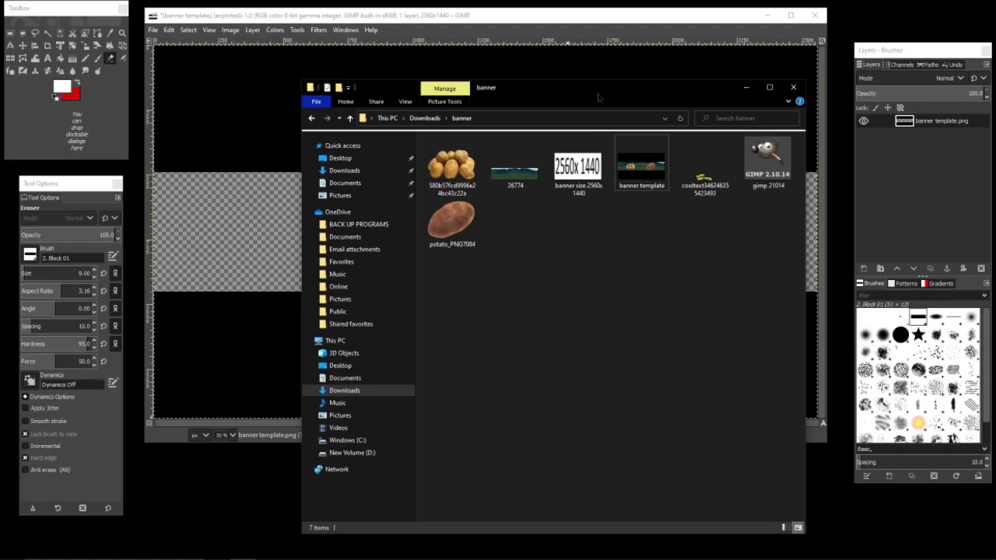
{"action": "left_click_drag", "start_coordinate": [599, 97], "coordinate": [687, 107]}
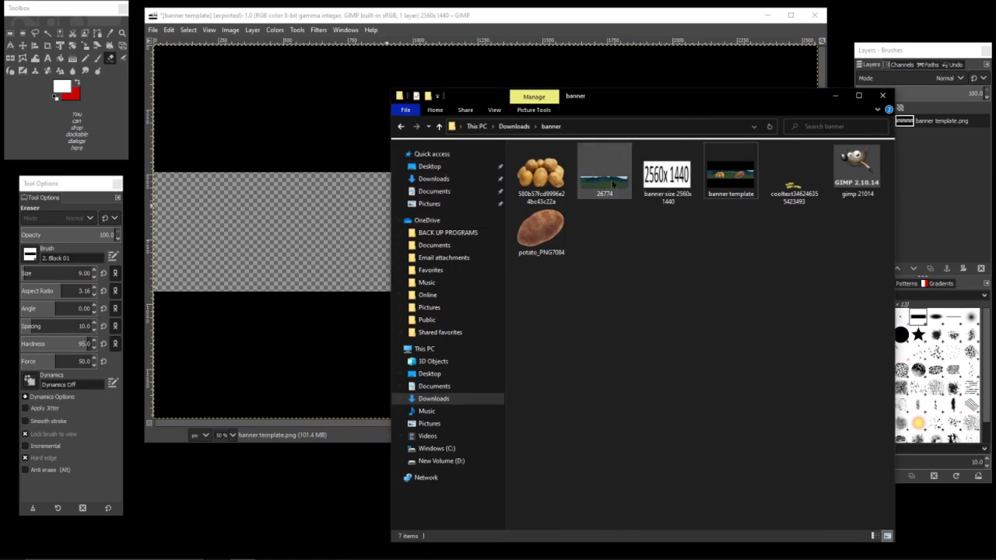
{"action": "mouse_move", "coordinate": [607, 185]}
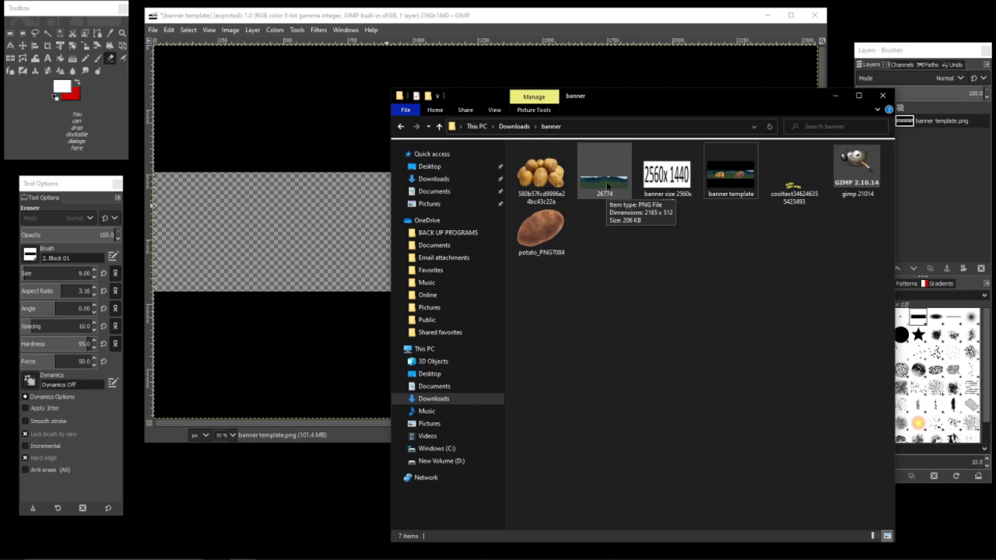
{"action": "left_click_drag", "start_coordinate": [607, 185], "coordinate": [374, 238]}
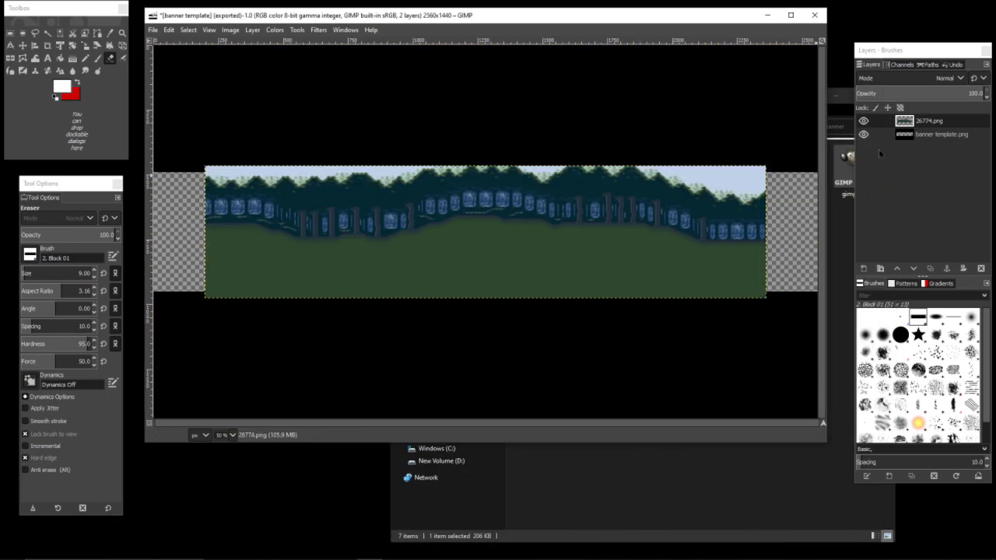
Step: Move the 26774 forest layer below banner template.png and scale it to 2560 px wide
{"action": "left_click_drag", "start_coordinate": [926, 123], "coordinate": [924, 142]}
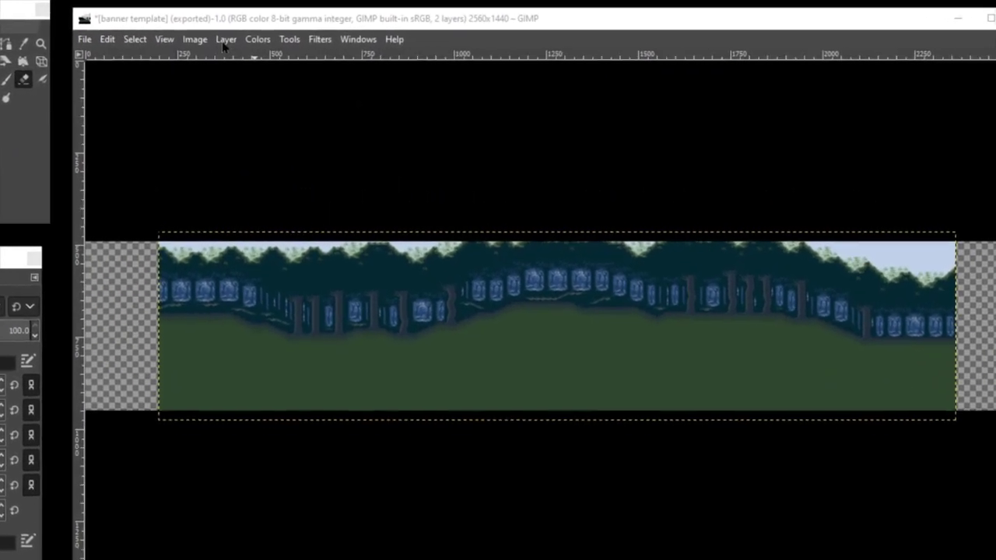
{"action": "left_click", "coordinate": [238, 35]}
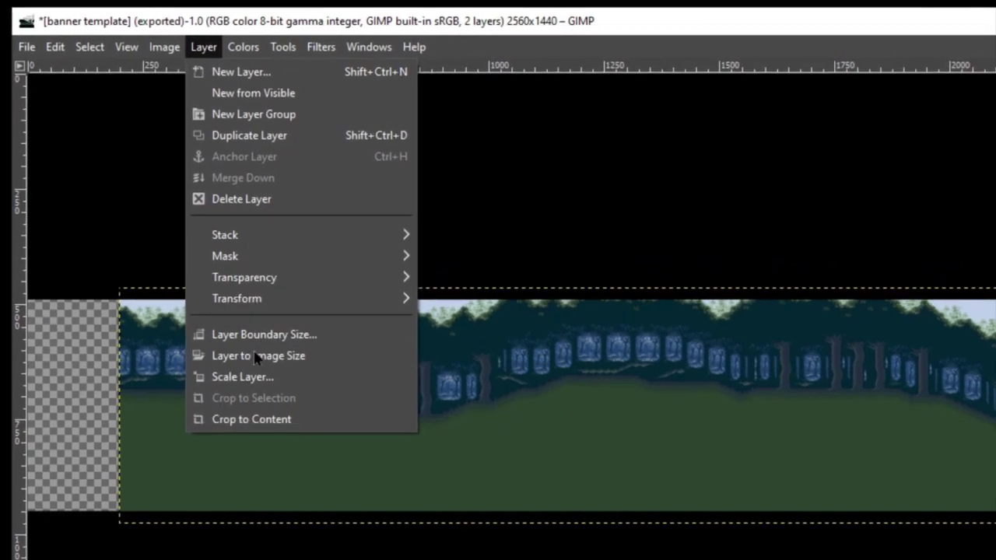
{"action": "left_click", "coordinate": [259, 425]}
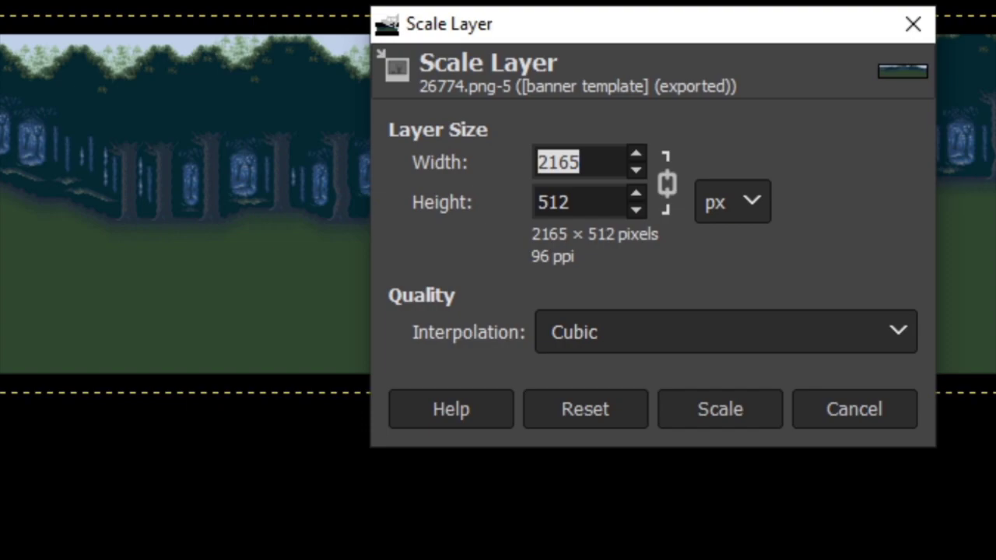
{"action": "left_click", "coordinate": [587, 158]}
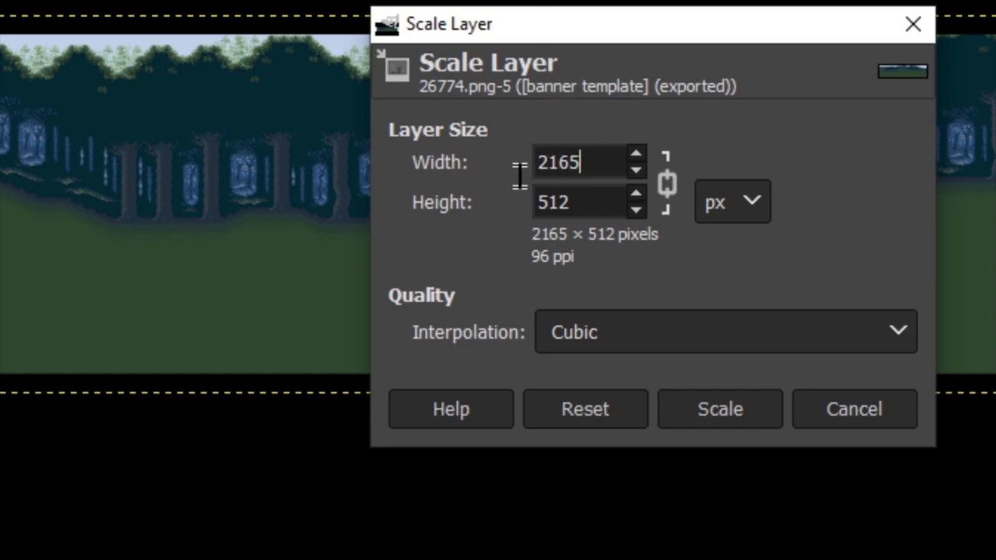
{"action": "left_click_drag", "start_coordinate": [591, 162], "coordinate": [535, 162]}
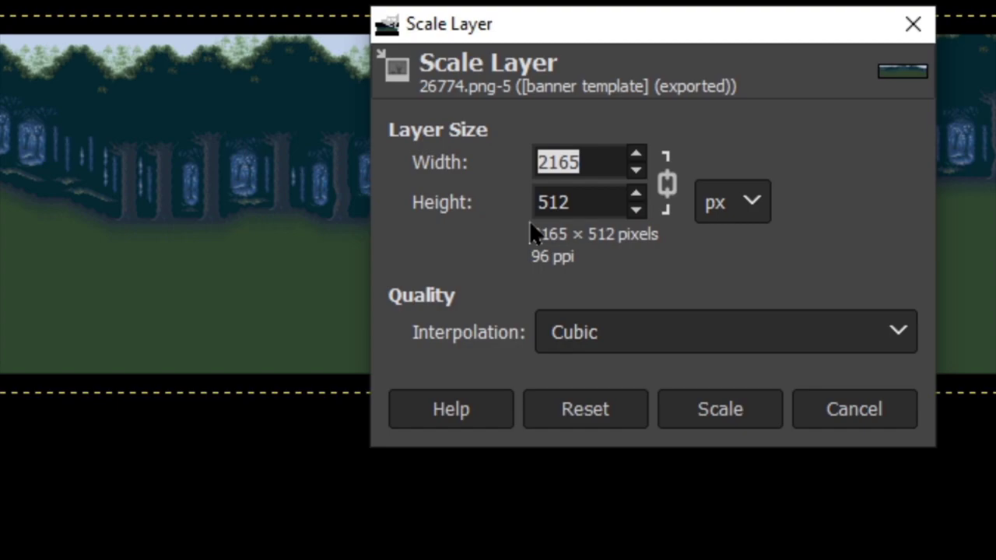
{"action": "type", "text": "2560"}
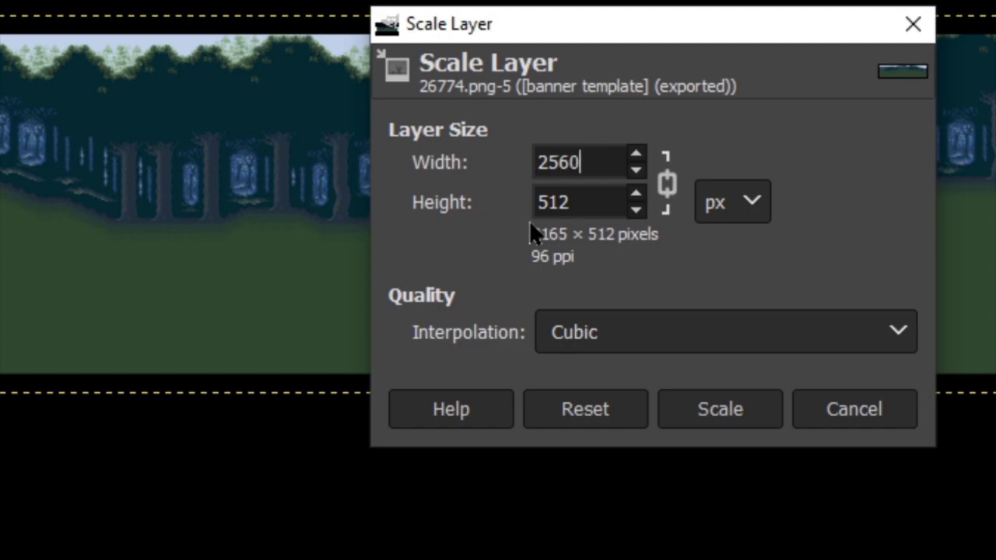
{"action": "left_click", "coordinate": [749, 418]}
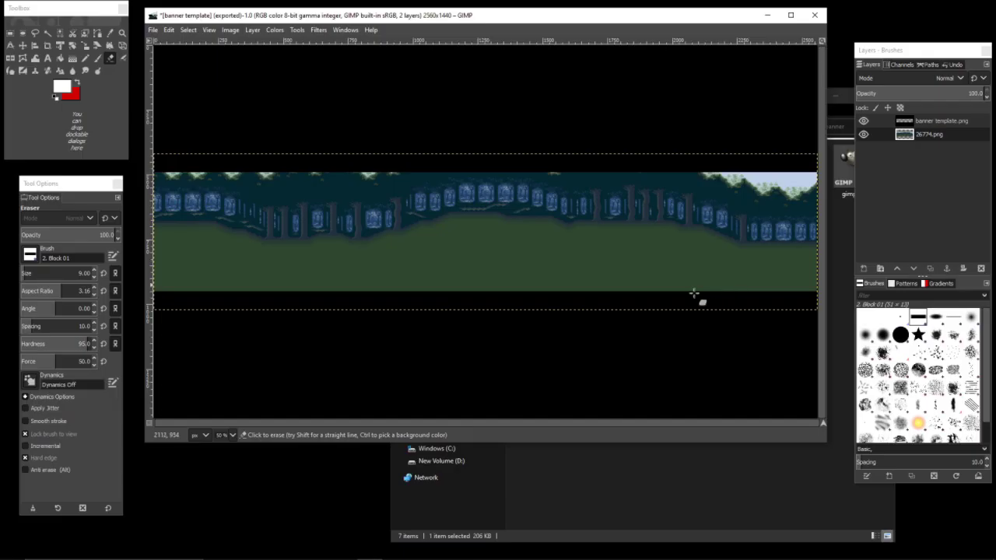
{"action": "left_click", "coordinate": [611, 465]}
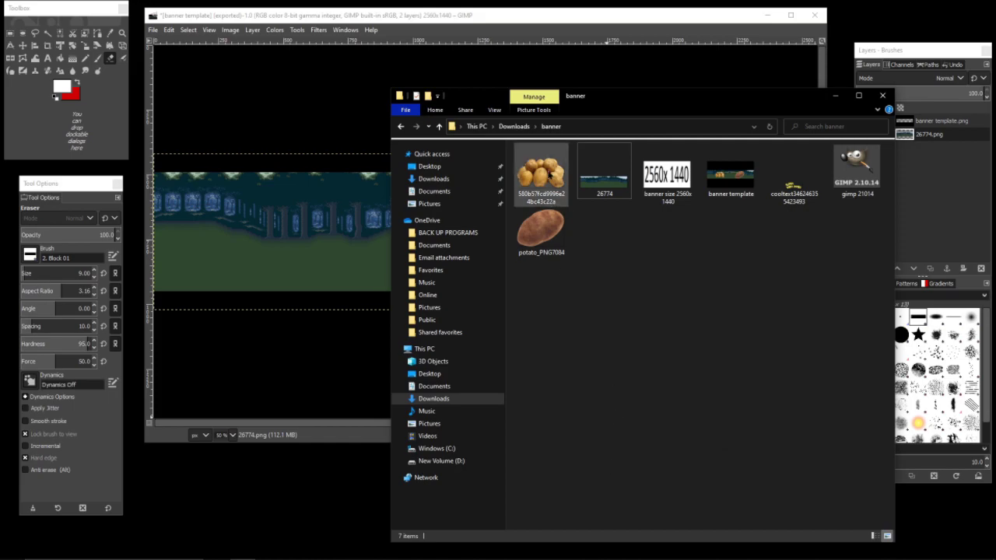
Step: Add the potato-pile image, scale it to 500 px wide, and move it left of the forest
{"action": "mouse_move", "coordinate": [549, 176]}
{"action": "left_click_drag", "start_coordinate": [544, 177], "coordinate": [374, 240]}
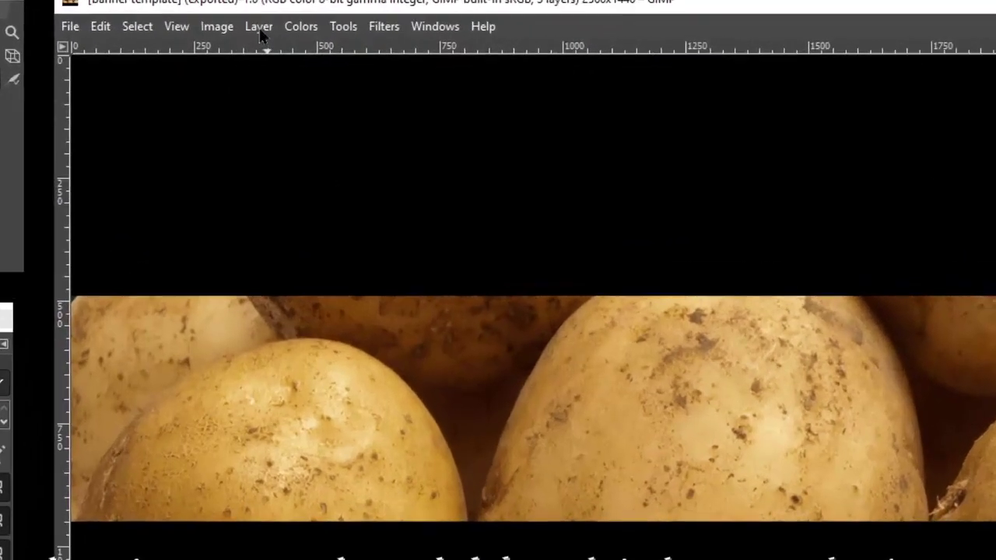
{"action": "left_click", "coordinate": [252, 30]}
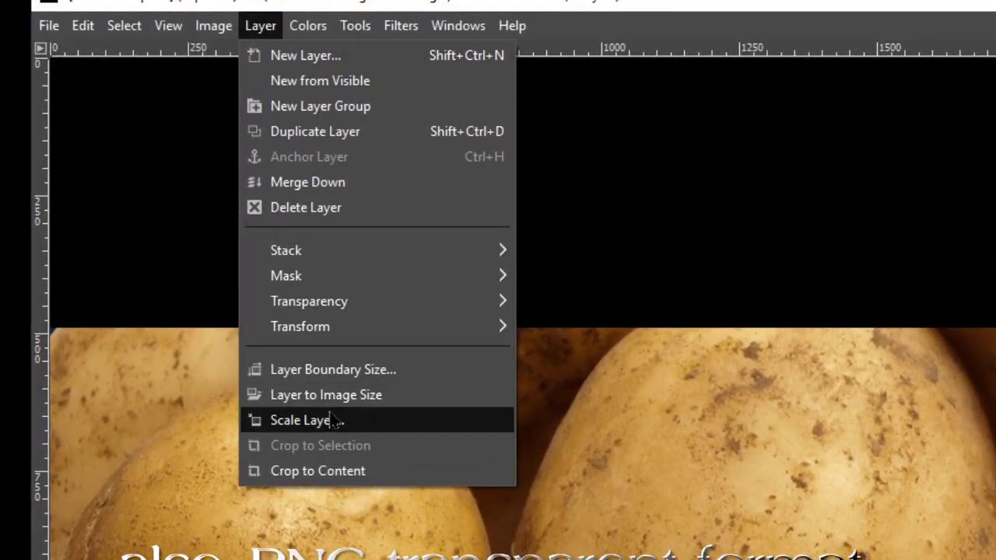
{"action": "left_click", "coordinate": [292, 419]}
{"action": "left_click", "coordinate": [462, 259]}
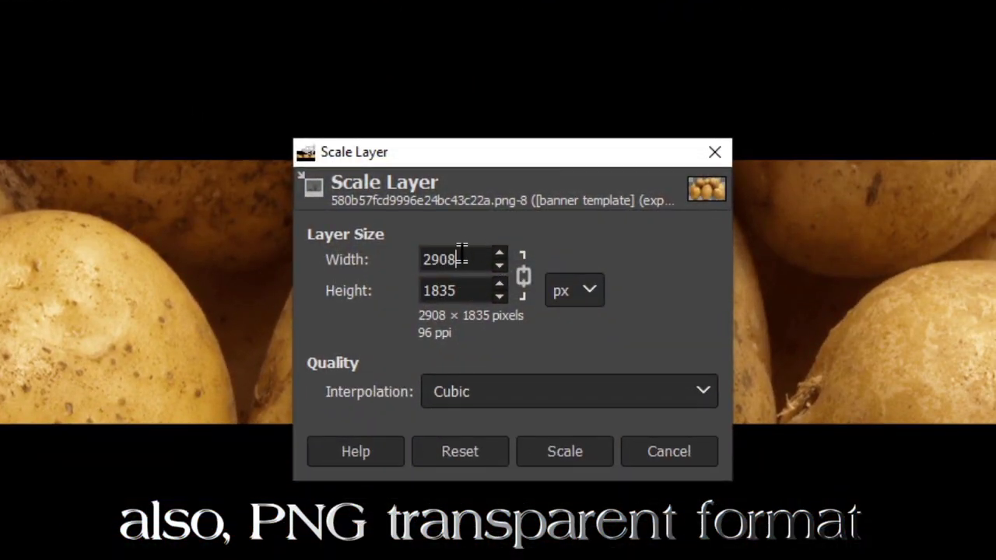
{"action": "left_click_drag", "start_coordinate": [462, 259], "coordinate": [389, 256]}
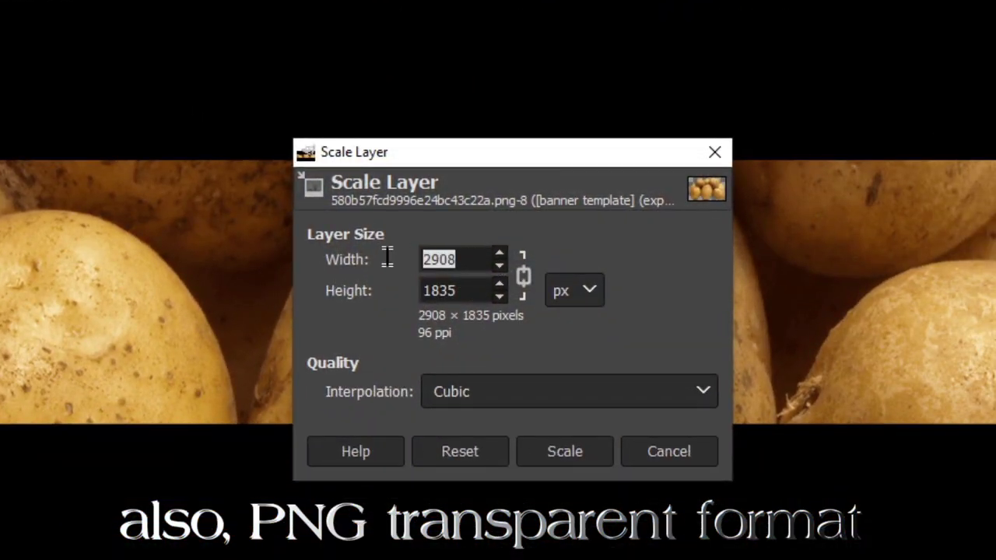
{"action": "type", "text": "500"}
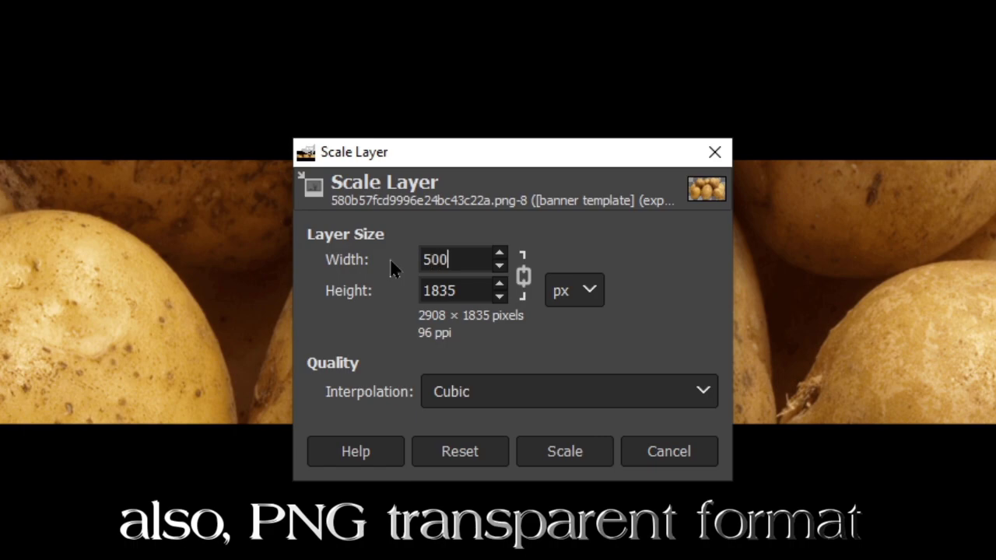
{"action": "left_click", "coordinate": [569, 450]}
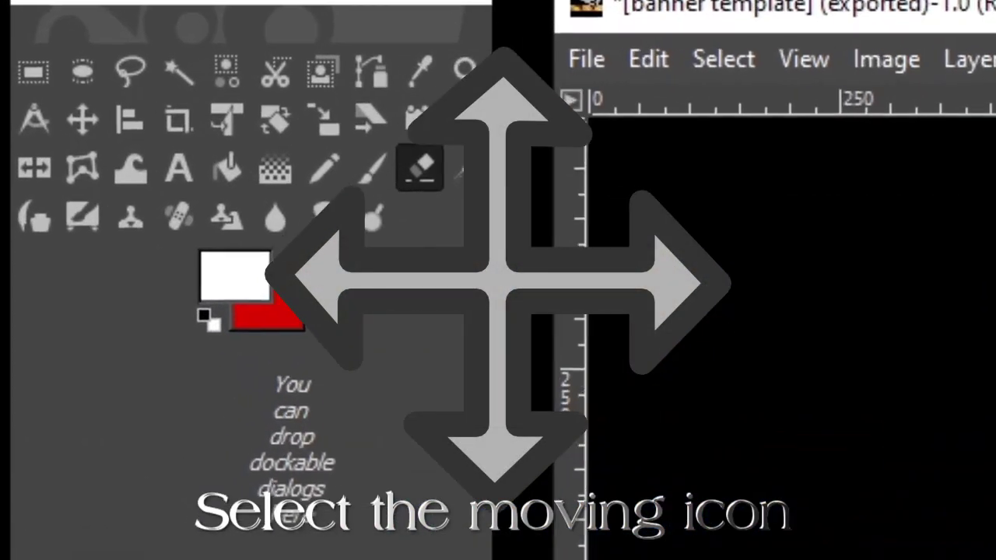
{"action": "left_click", "coordinate": [81, 119]}
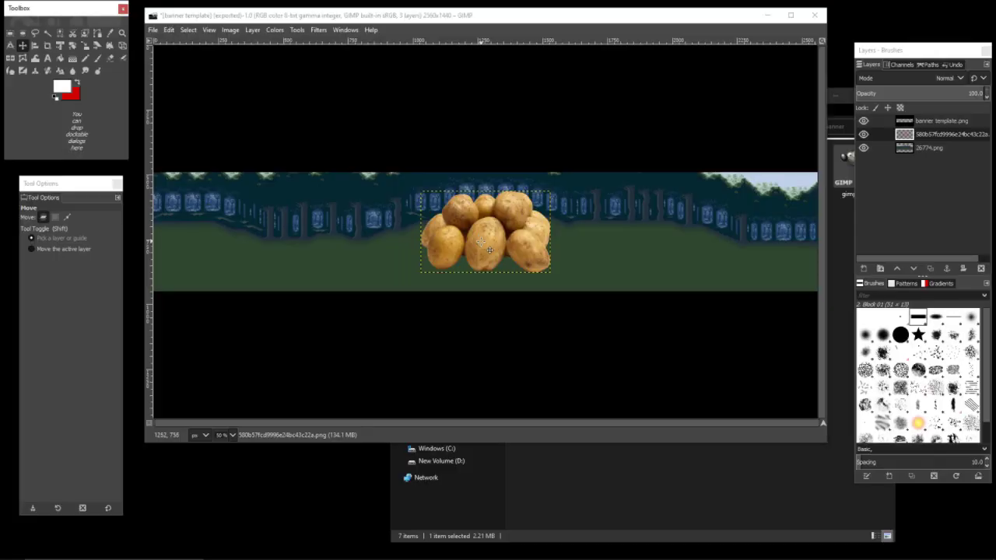
{"action": "left_click_drag", "start_coordinate": [491, 249], "coordinate": [329, 247]}
Step: Add potato_PNG7084 as a layer, converted to built-in sRGB, and scale it to 500 px wide
{"action": "left_click", "coordinate": [624, 444]}
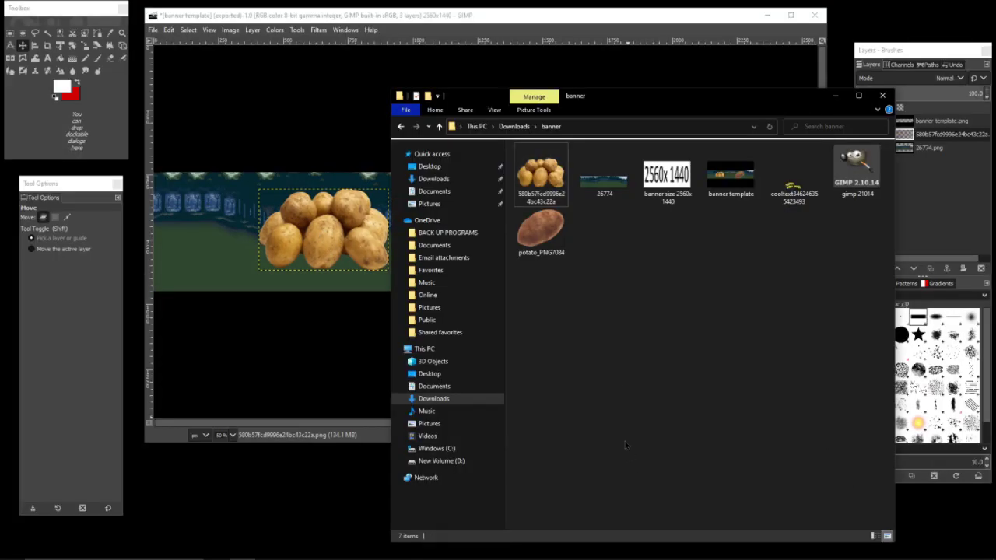
{"action": "left_click_drag", "start_coordinate": [540, 231], "coordinate": [352, 226]}
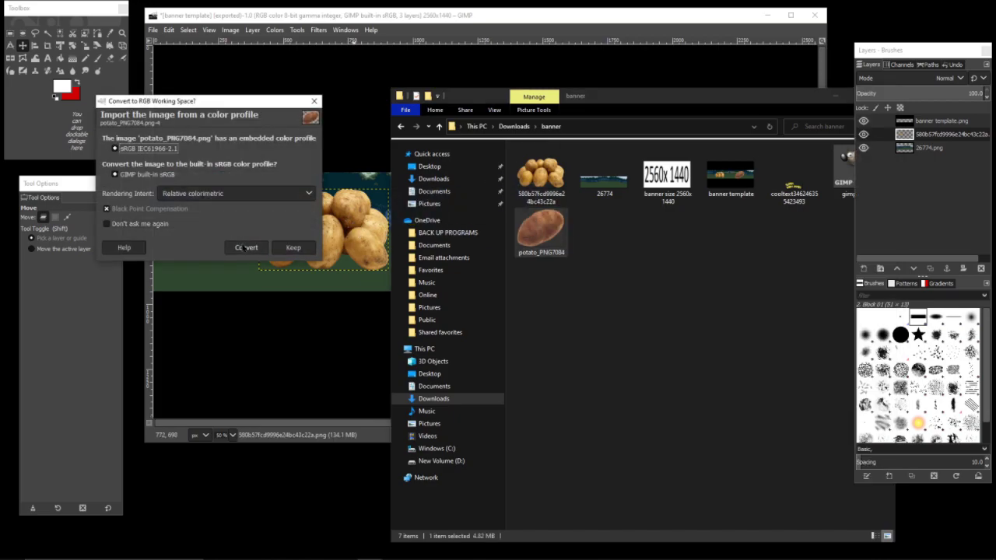
{"action": "left_click", "coordinate": [247, 246]}
{"action": "left_click", "coordinate": [252, 30]}
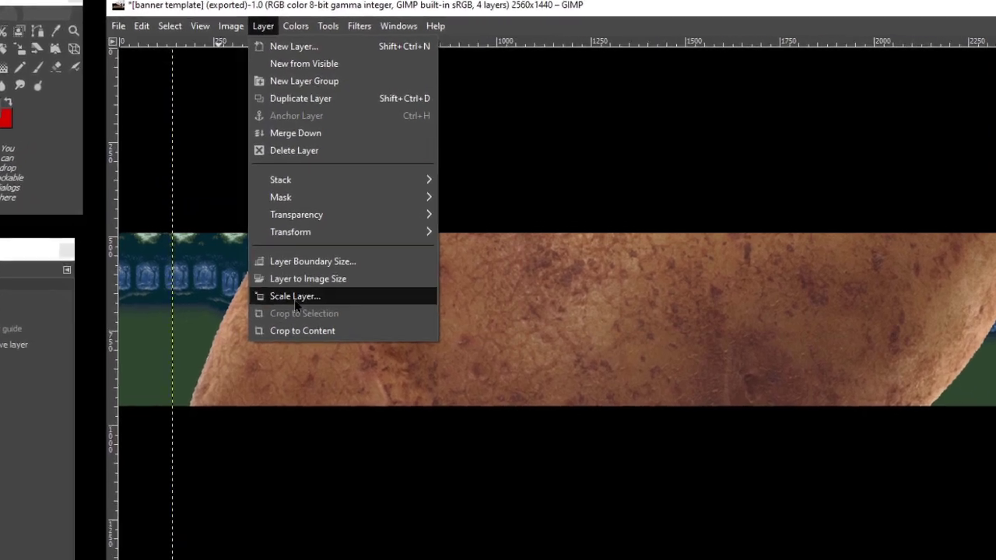
{"action": "left_click", "coordinate": [294, 300]}
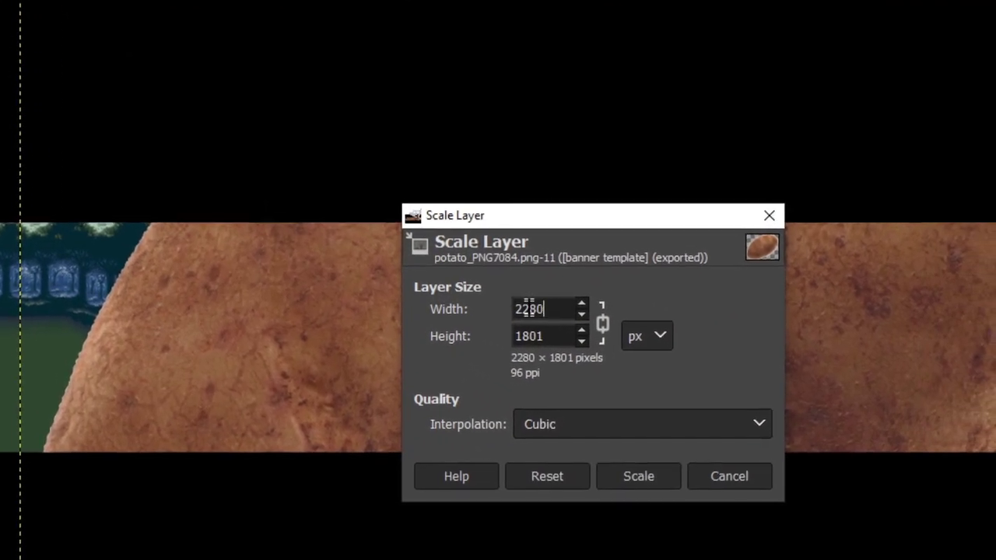
{"action": "double_click", "coordinate": [529, 309]}
{"action": "type", "text": "500"}
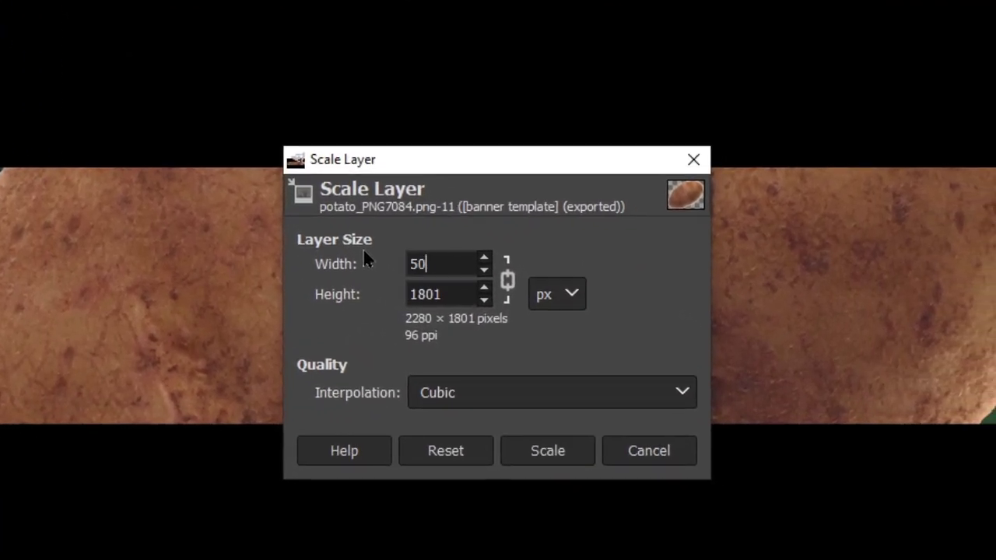
{"action": "left_click", "coordinate": [544, 451]}
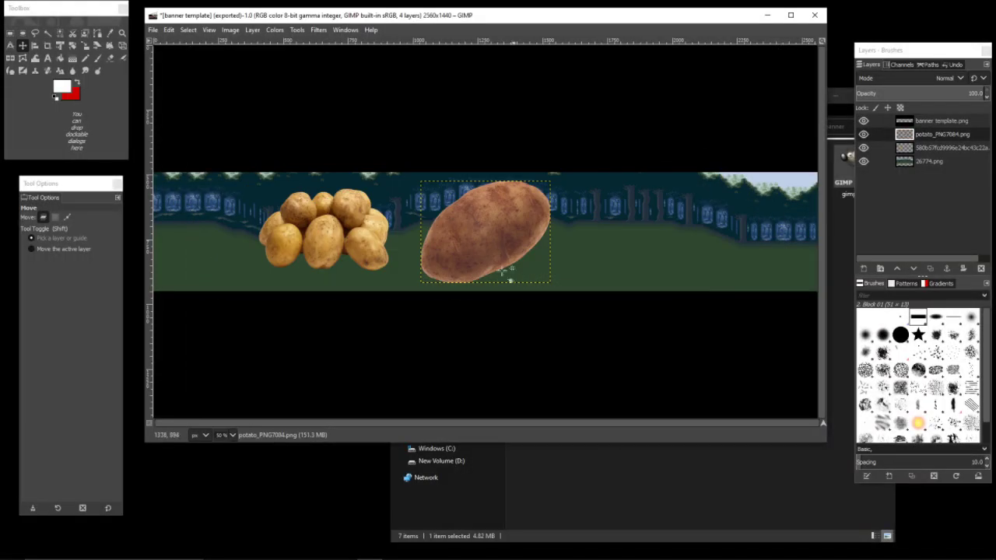
Step: Move the single potato to the banner's right side and drop in the cooltext logo image
{"action": "left_click_drag", "start_coordinate": [488, 248], "coordinate": [632, 246]}
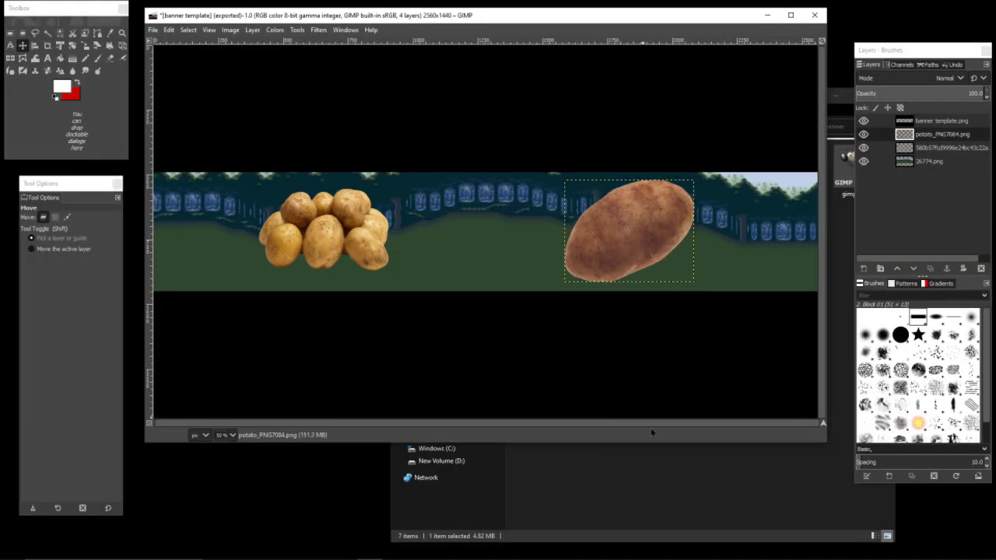
{"action": "left_click", "coordinate": [669, 459]}
{"action": "left_click_drag", "start_coordinate": [793, 175], "coordinate": [384, 221]}
Step: Apply the logo PNG's stored offset and scale the logo layer down a first time
{"action": "left_click", "coordinate": [498, 310]}
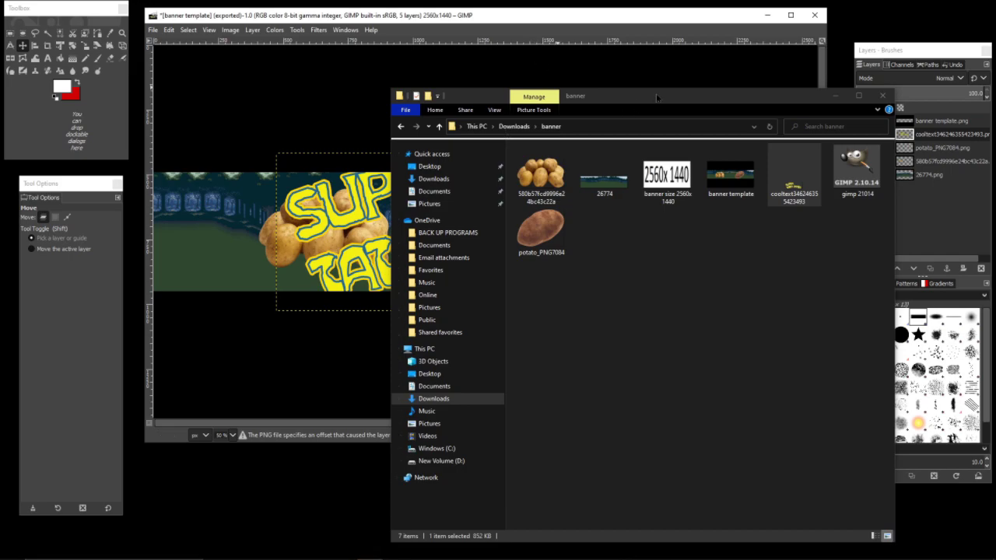
{"action": "left_click", "coordinate": [835, 95]}
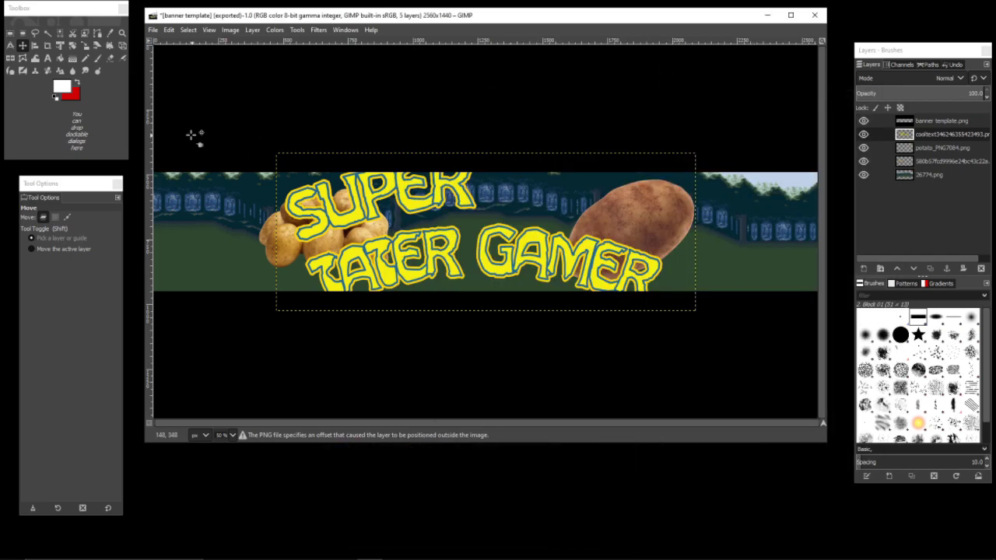
{"action": "left_click", "coordinate": [252, 30]}
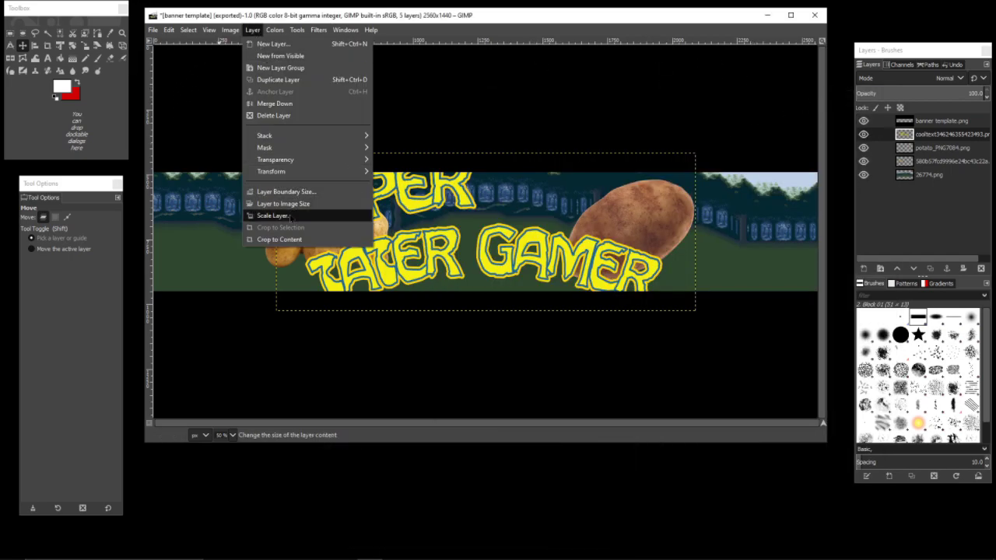
{"action": "left_click", "coordinate": [299, 215]}
{"action": "key", "text": "Tab"}
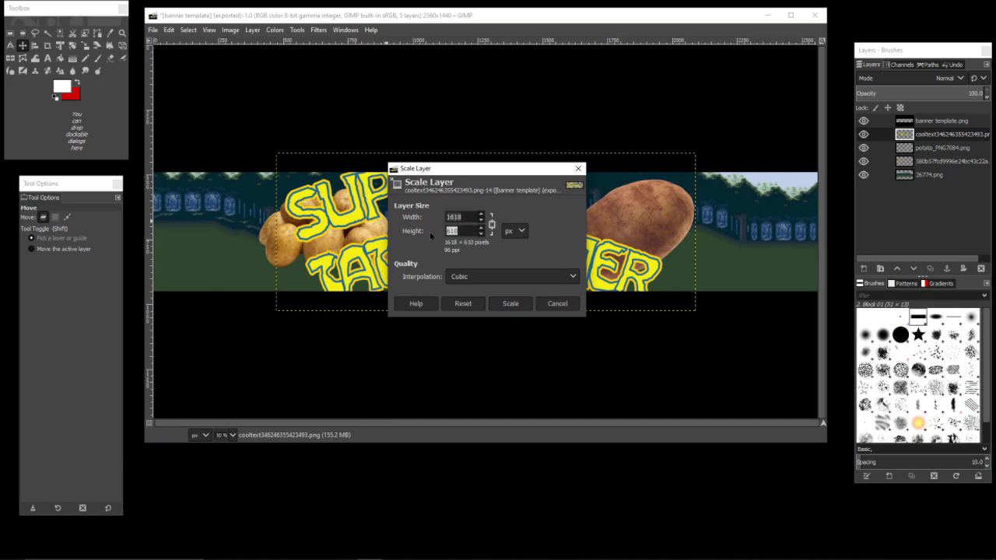
{"action": "left_click", "coordinate": [504, 304]}
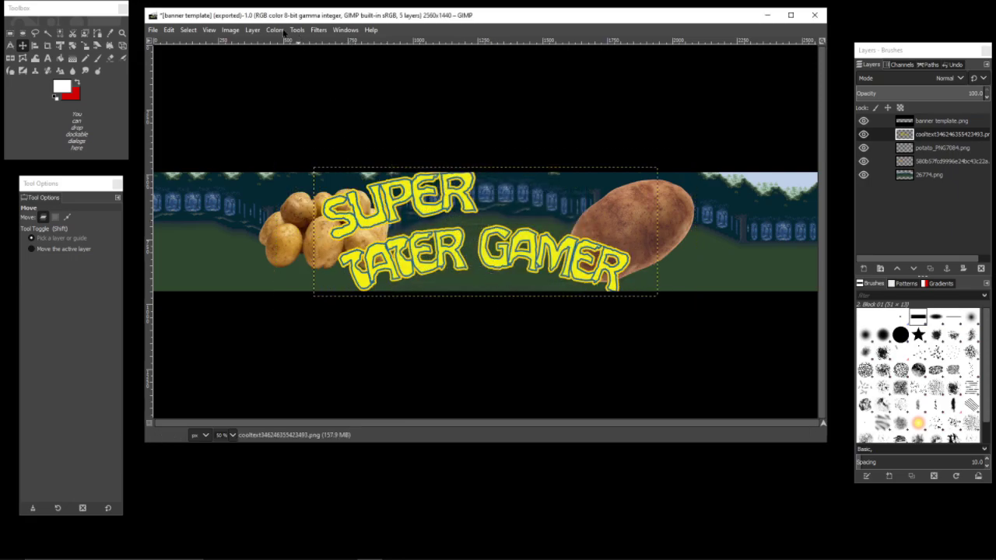
Step: Scale the logo down again to 400 px high, then select the banner template layer
{"action": "left_click", "coordinate": [253, 29]}
{"action": "left_click", "coordinate": [281, 216]}
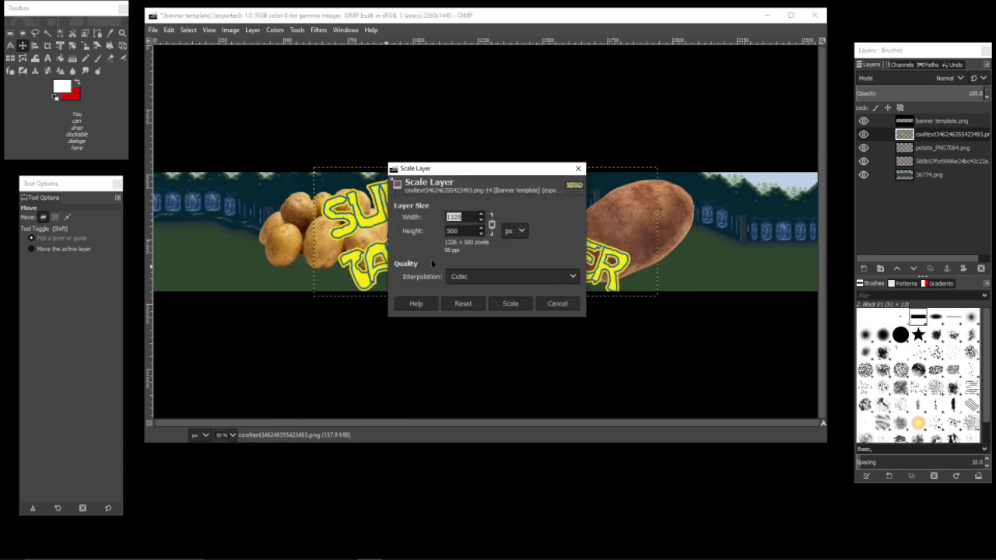
{"action": "key", "text": "Tab"}
{"action": "left_click", "coordinate": [524, 305]}
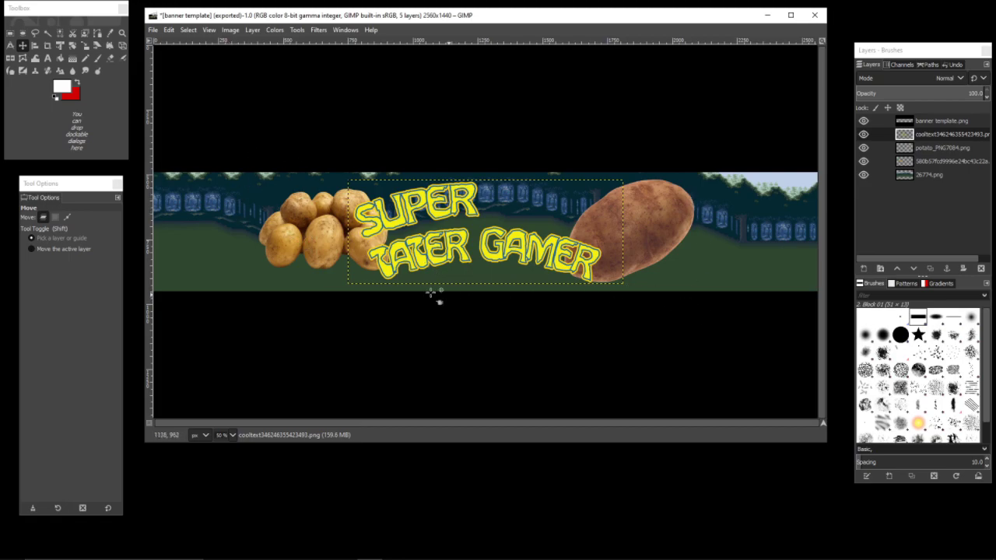
{"action": "left_click", "coordinate": [932, 122]}
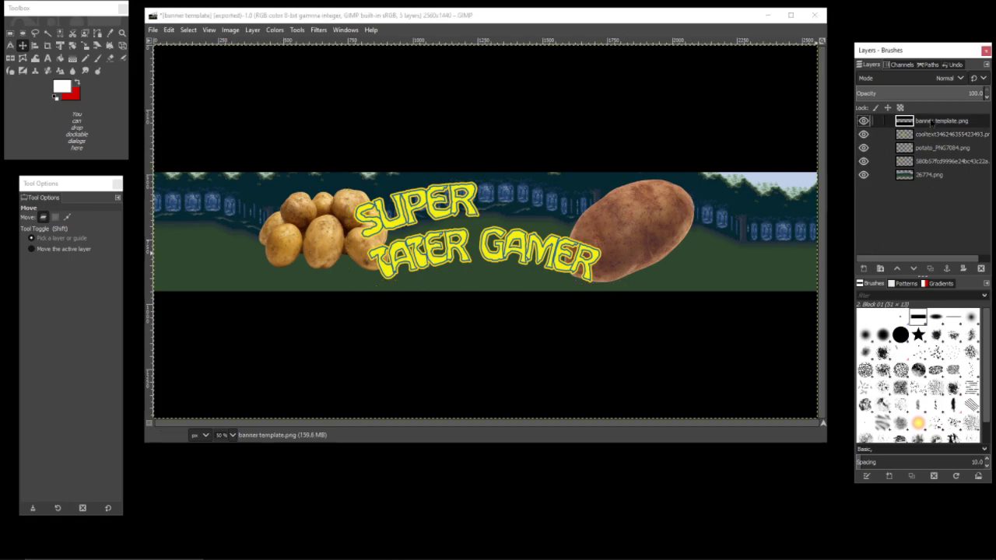
Step: Export the banner through Export As to cb.png, accepting the default PNG options
{"action": "left_click", "coordinate": [154, 29]}
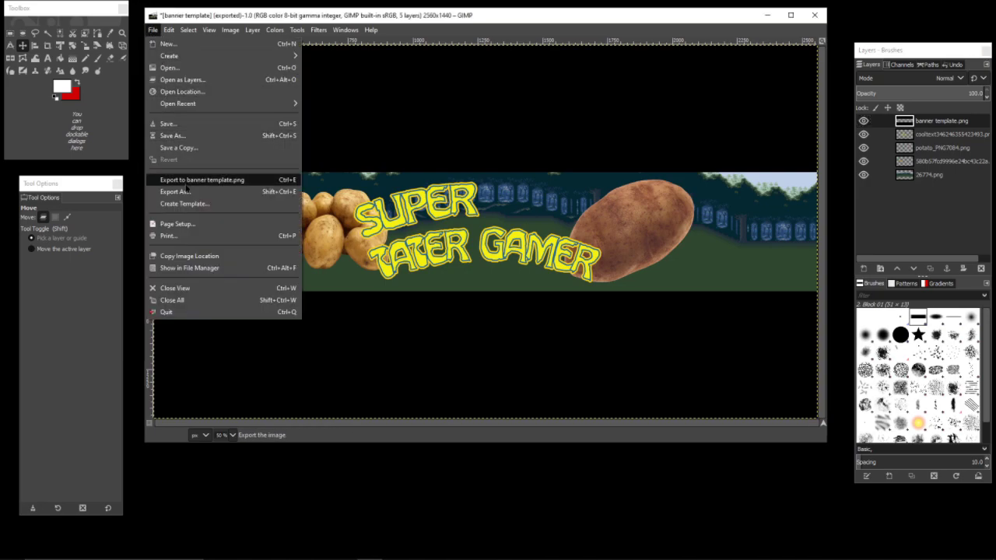
{"action": "left_click", "coordinate": [193, 193]}
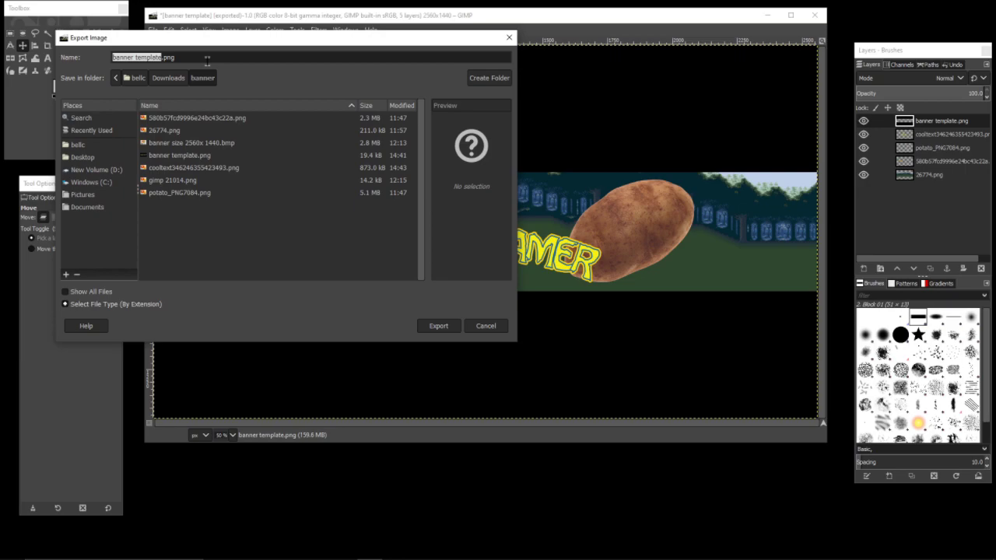
{"action": "type", "text": "c"}
{"action": "key", "text": "Return"}
{"action": "key", "text": "Return"}
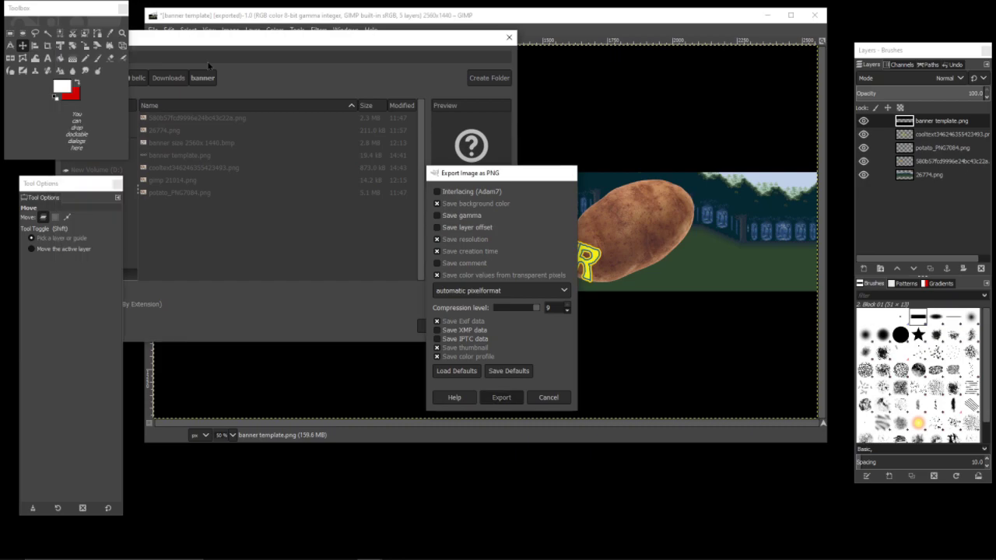
{"action": "key", "text": "Return"}
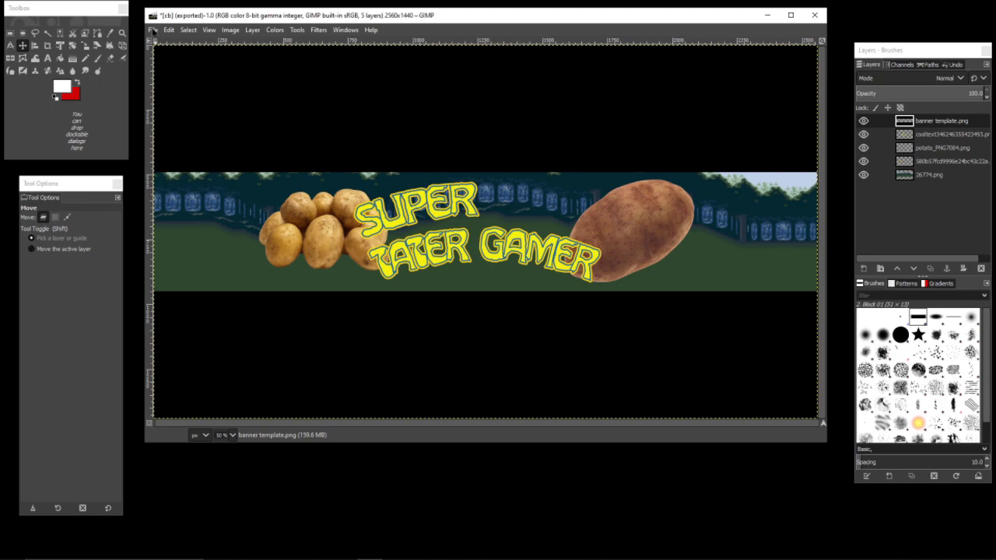
{"action": "left_click", "coordinate": [153, 30]}
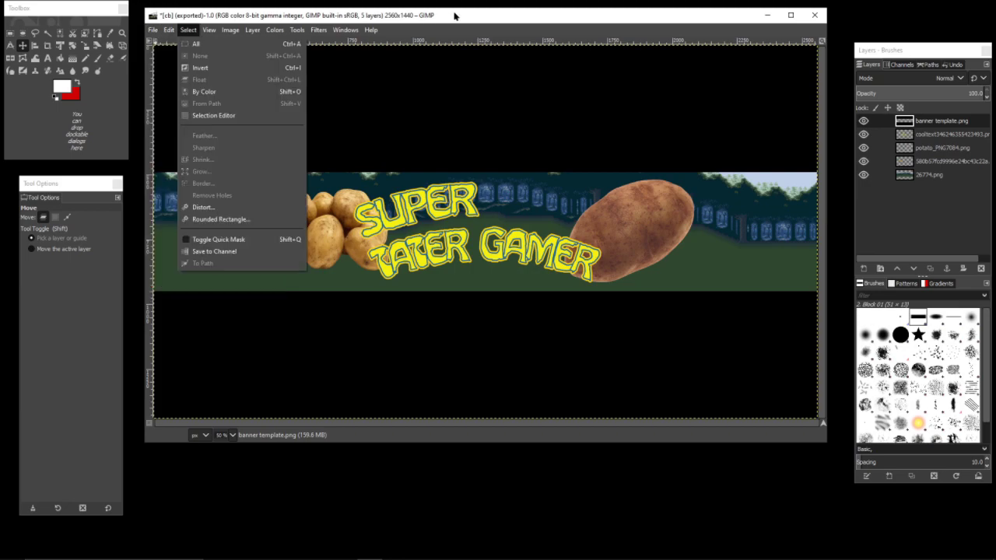